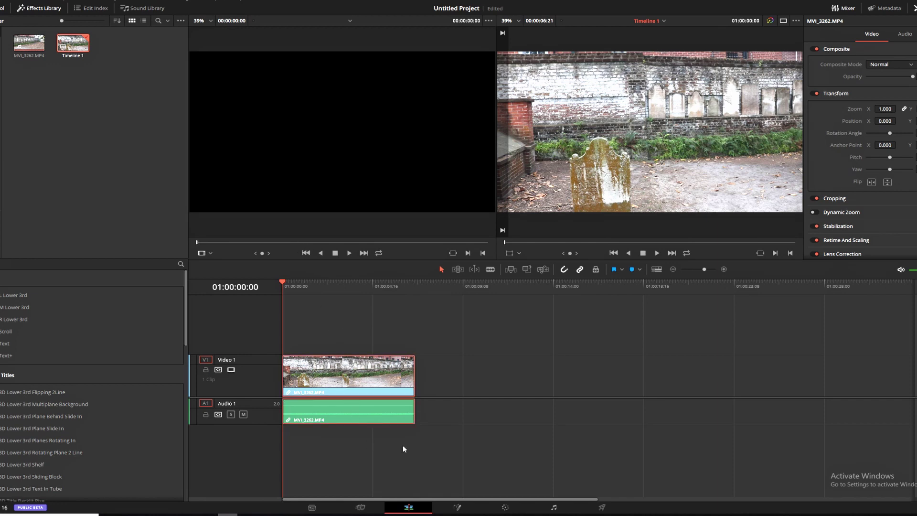
Preview the graveyard clip, then return to an earlier frame
key("space")
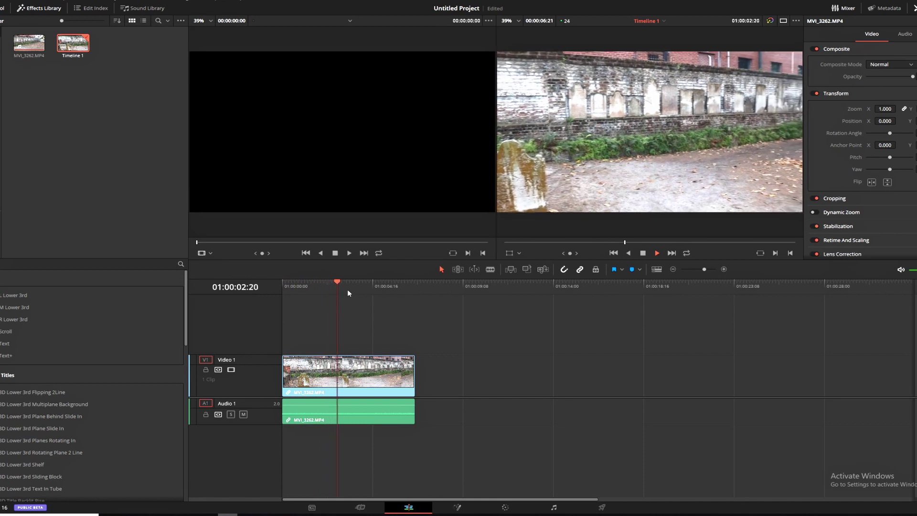
key("space")
left_click_drag(328, 282, 310, 283)
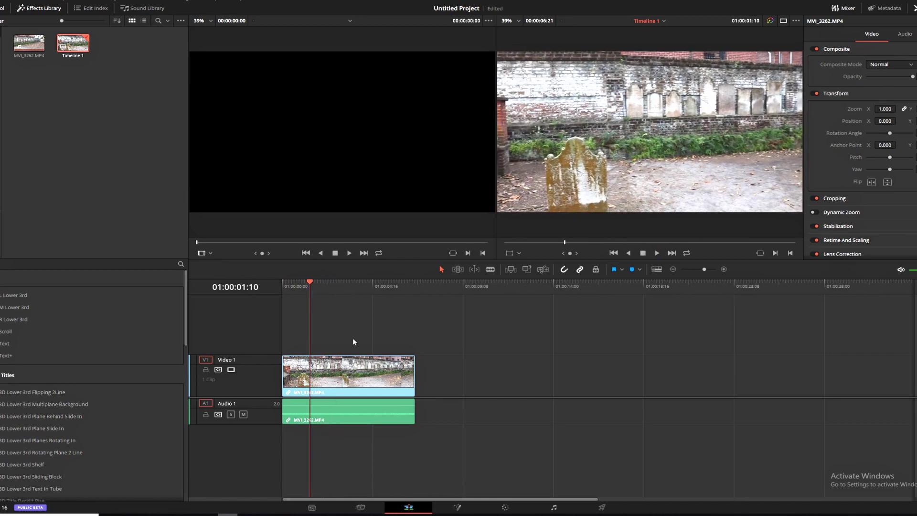
Stabilize the clip with the Color page Tracker in Stabilizer mode and bring it into Fusion
left_click(512, 506)
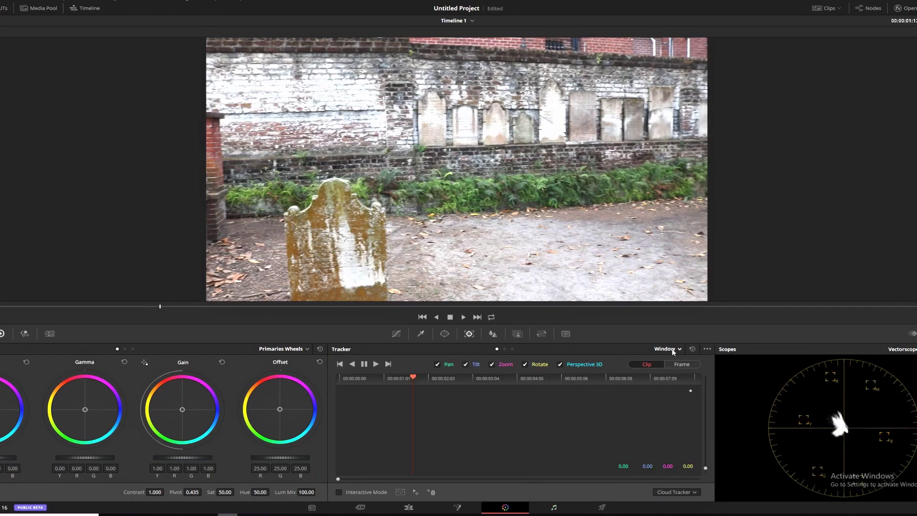
left_click(673, 352)
left_click(671, 366)
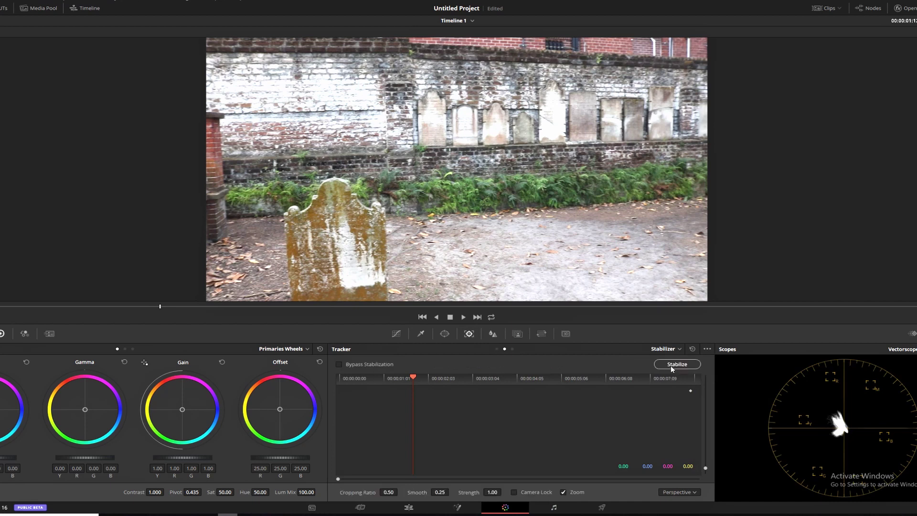
left_click(671, 366)
left_click(343, 379)
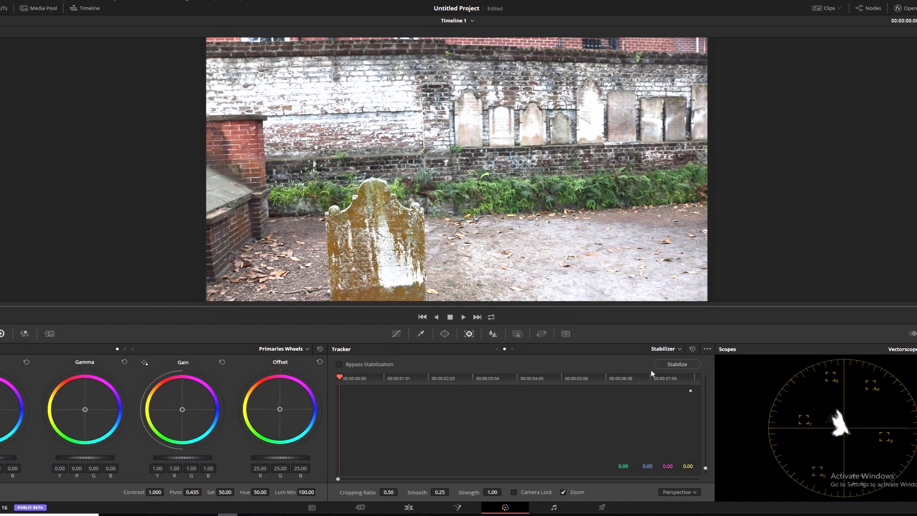
left_click(674, 365)
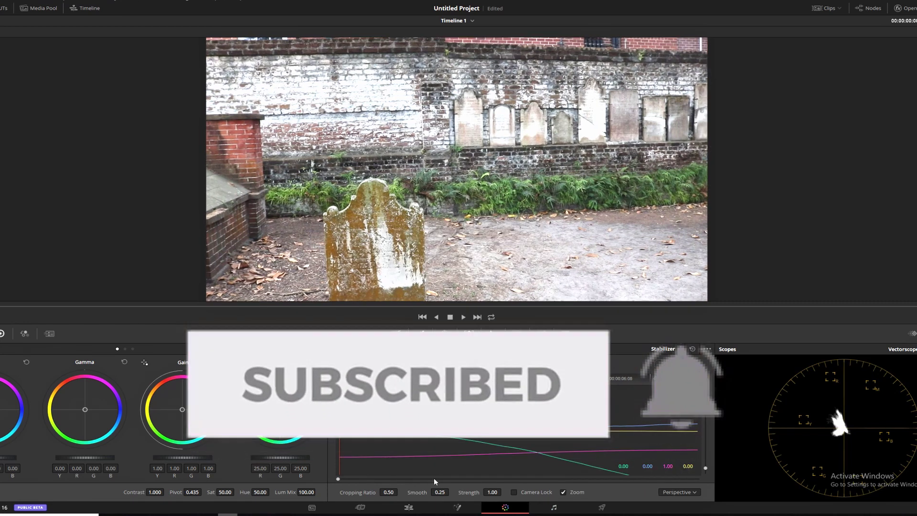
left_click(457, 508)
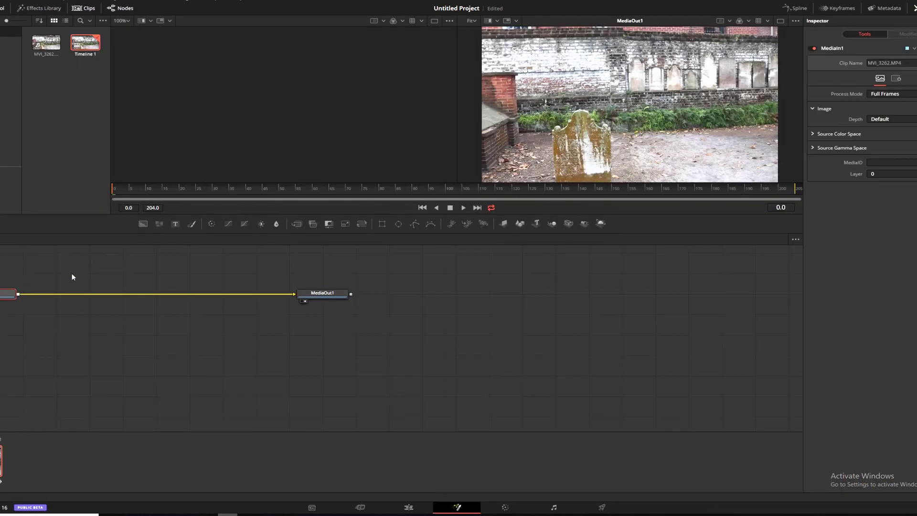
Insert a Planar Tracker node on the MediaIn1–MediaOut1 link and shift it right
key("shift+space")
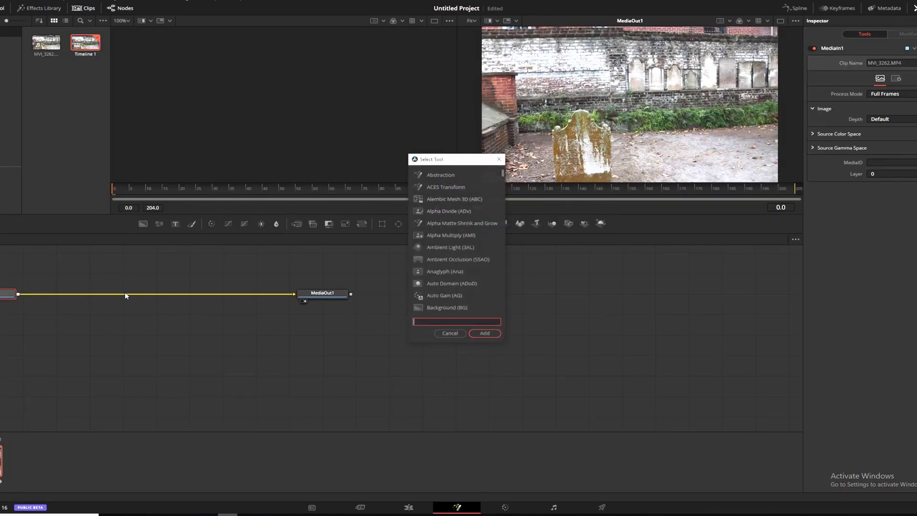
type("planar")
key("Return")
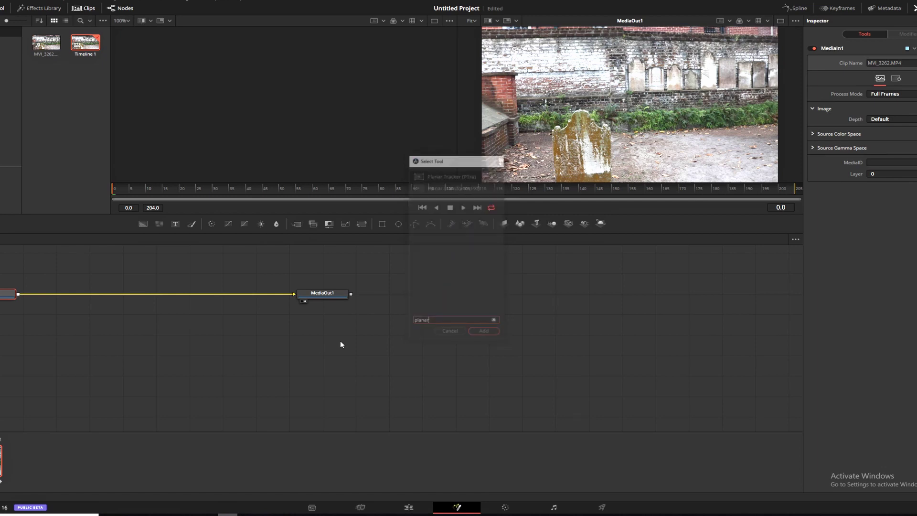
key("shift+space")
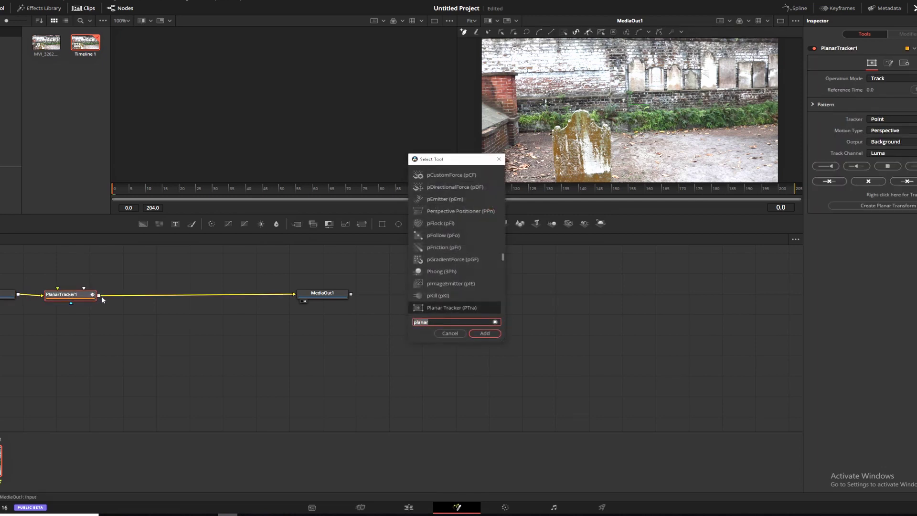
left_click_drag(64, 296, 103, 296)
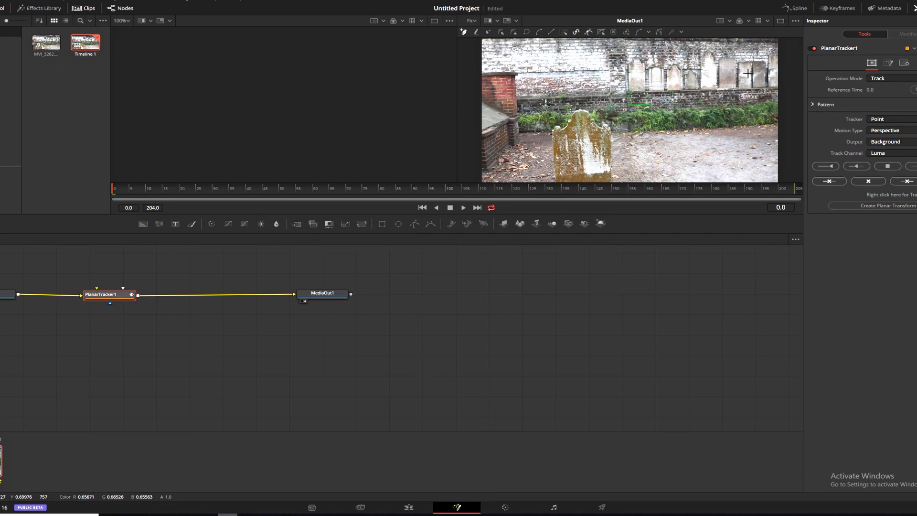
Set PlanarTracker1 to Hybrid Point/Area and outline a rectangle on the brick wall
left_click(881, 119)
left_click(880, 138)
left_click(737, 88)
left_click(739, 59)
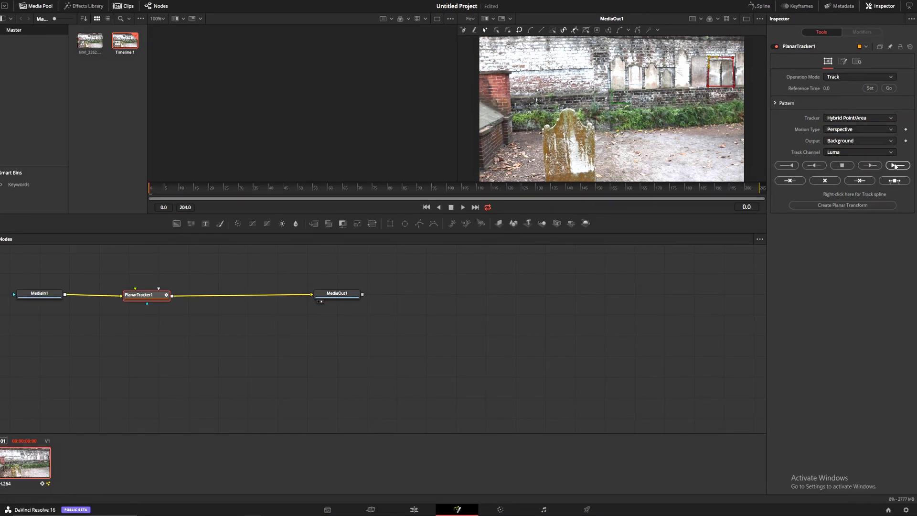
Track the wall region forward to frame 204, return to frame 0, and add a Text node
left_click(895, 167)
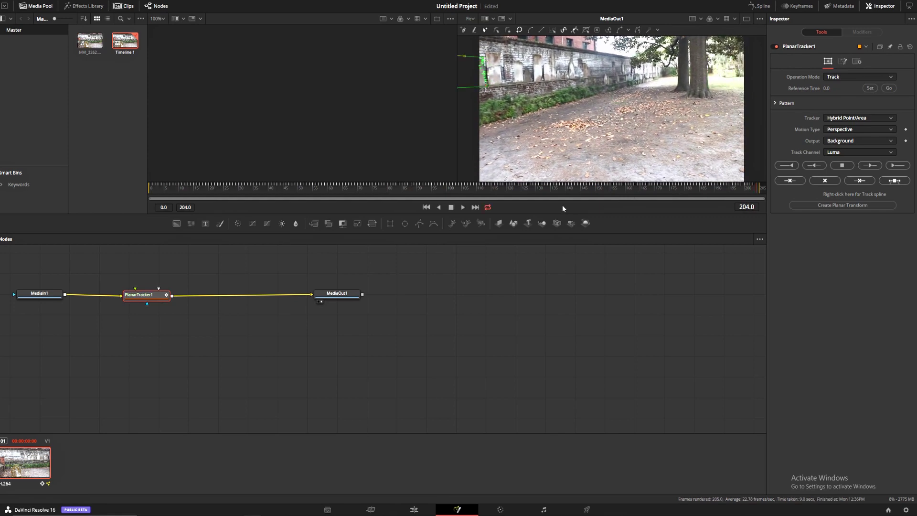
left_click_drag(157, 191, 135, 192)
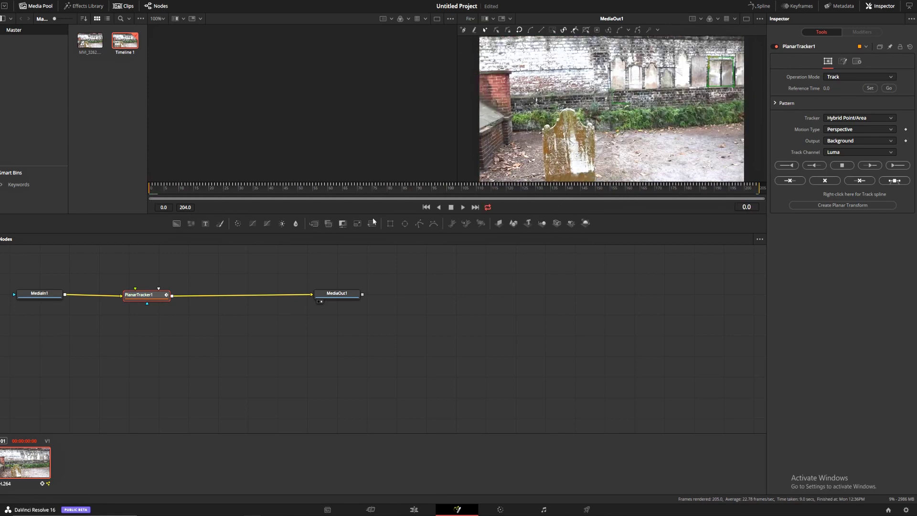
left_click_drag(205, 223, 163, 266)
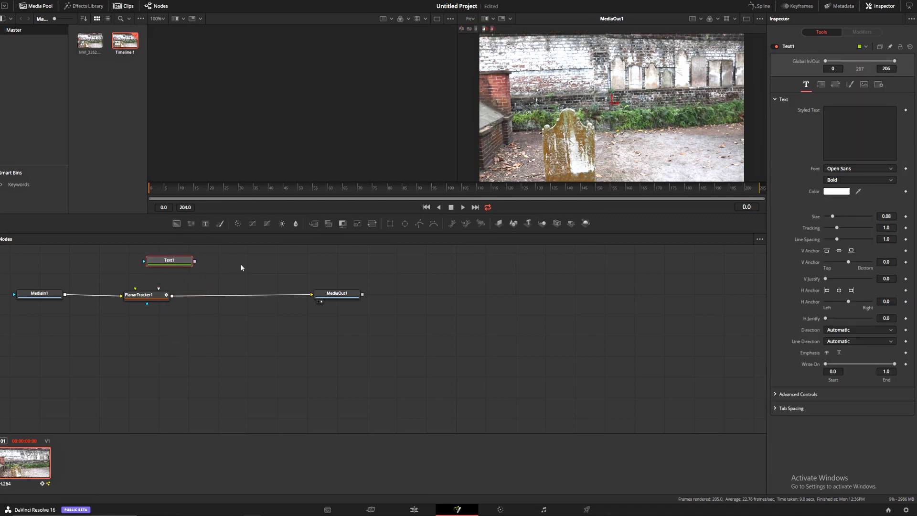
Create PlanarTransform1 from the wall track, feed Text1 into it, and set the text to 'wall'
left_click(284, 258)
left_click(145, 298)
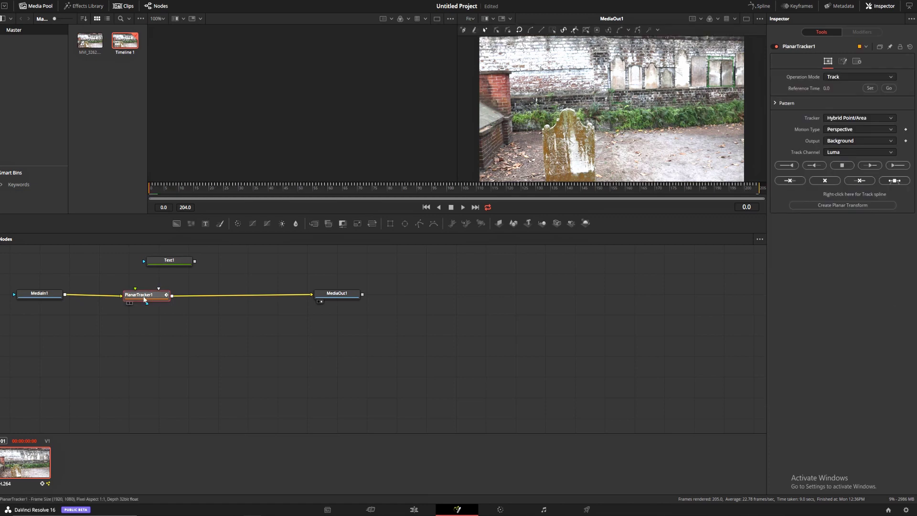
left_click(806, 211)
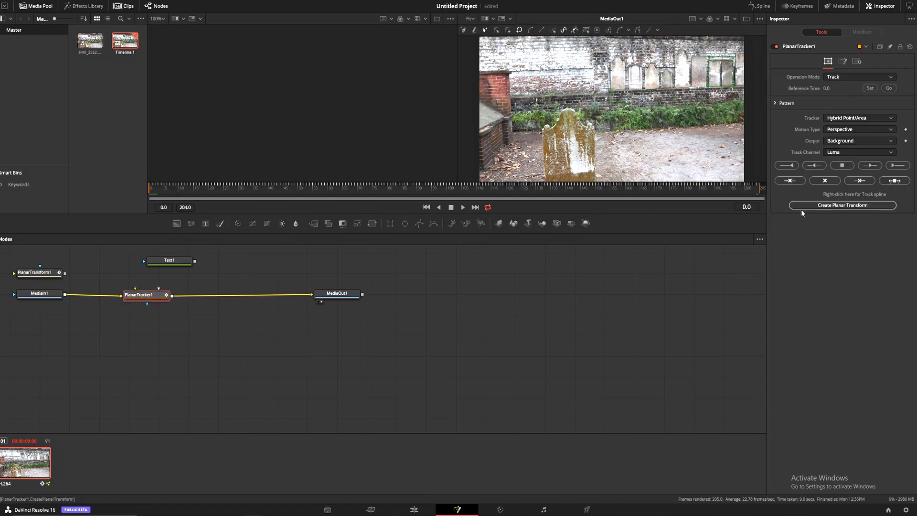
left_click_drag(30, 275, 250, 266)
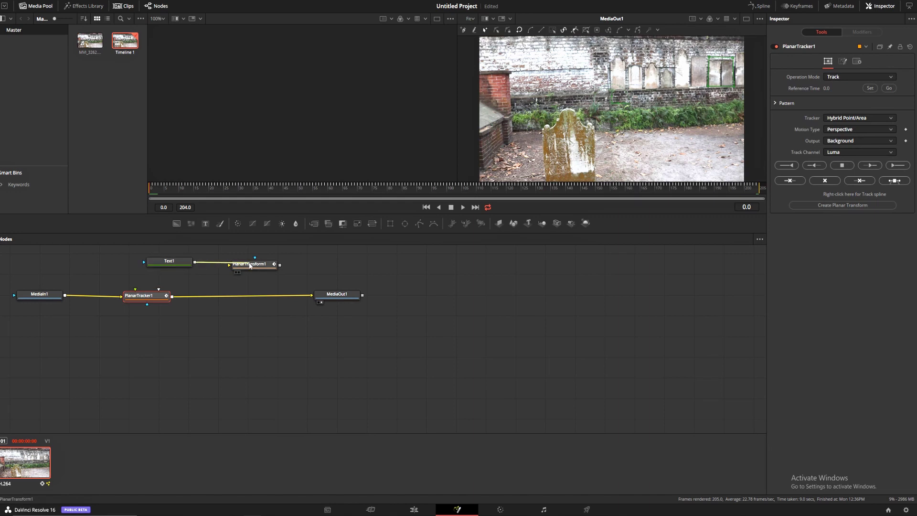
left_click(168, 262)
left_click(862, 124)
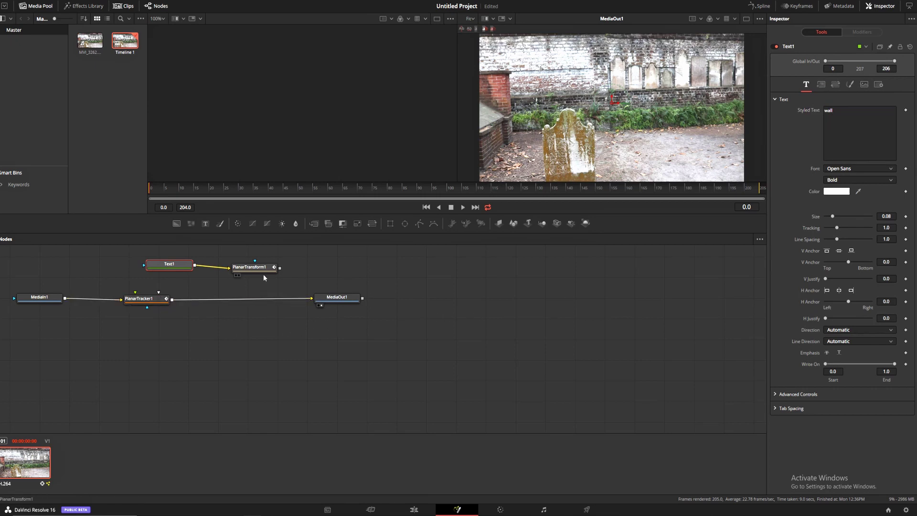
left_click(316, 276)
Insert Merge1, pull PlanarTracker1 out of the chain, and move 'wall' onto the upper gravestones
left_click(314, 224)
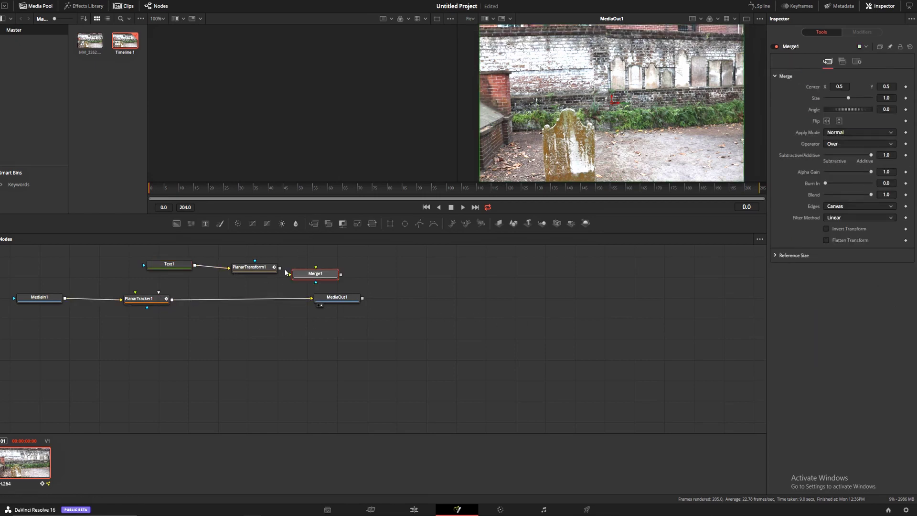
left_click_drag(309, 276, 253, 303)
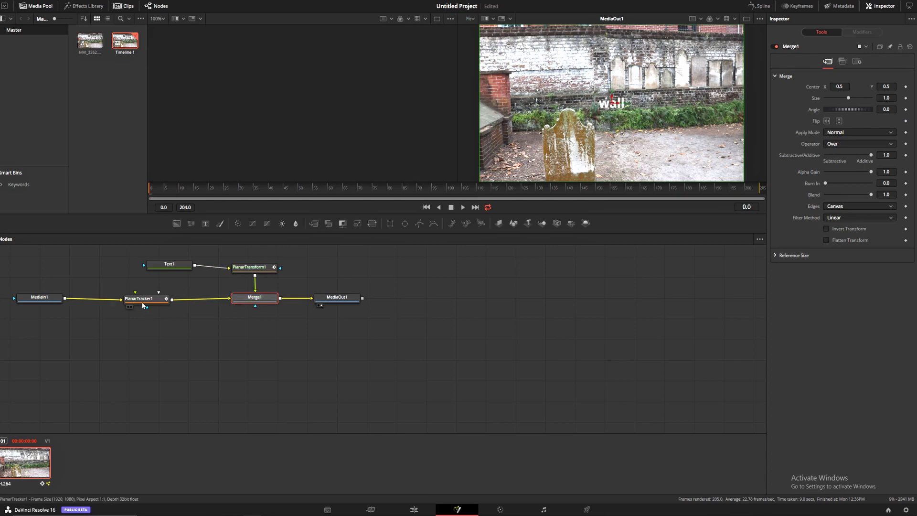
left_click(139, 300)
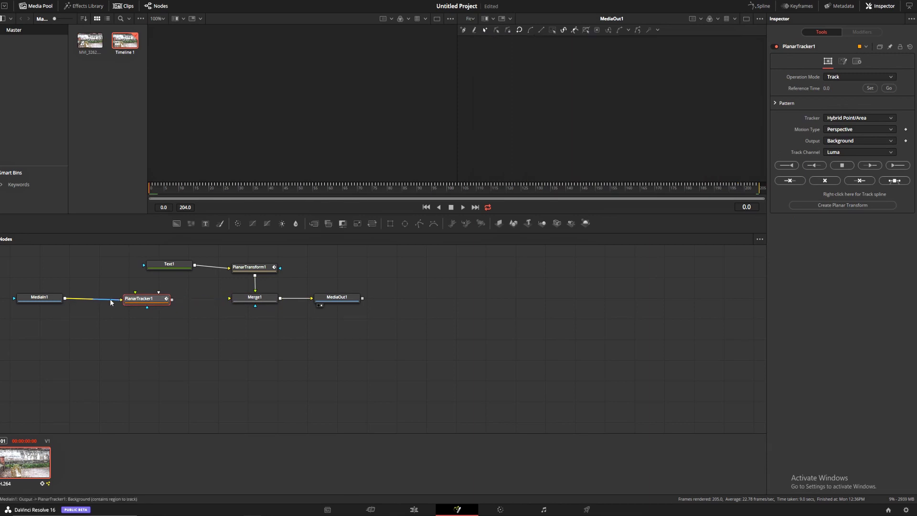
left_click_drag(143, 299, 250, 299)
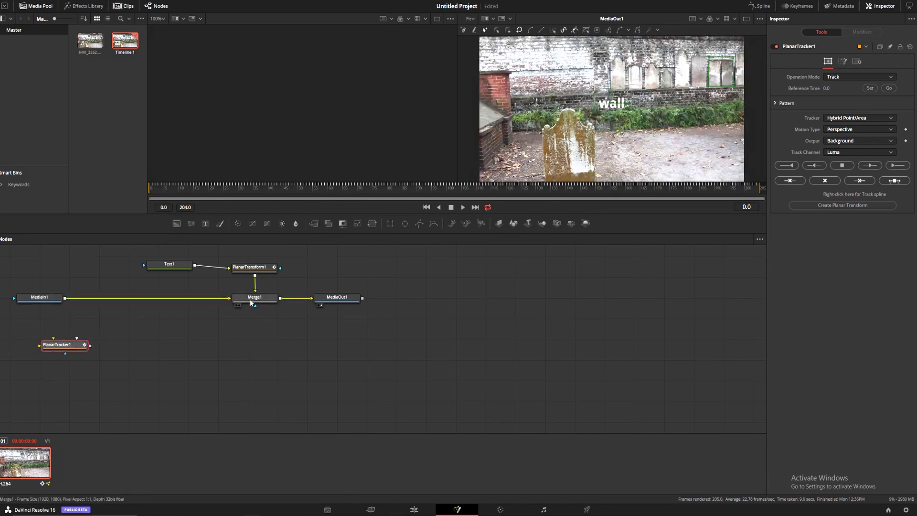
left_click(175, 263)
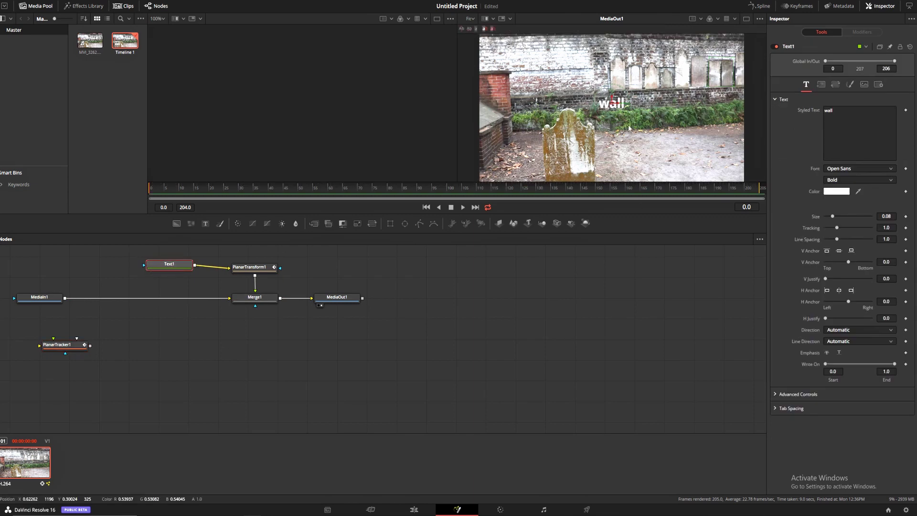
left_click_drag(596, 119, 720, 75)
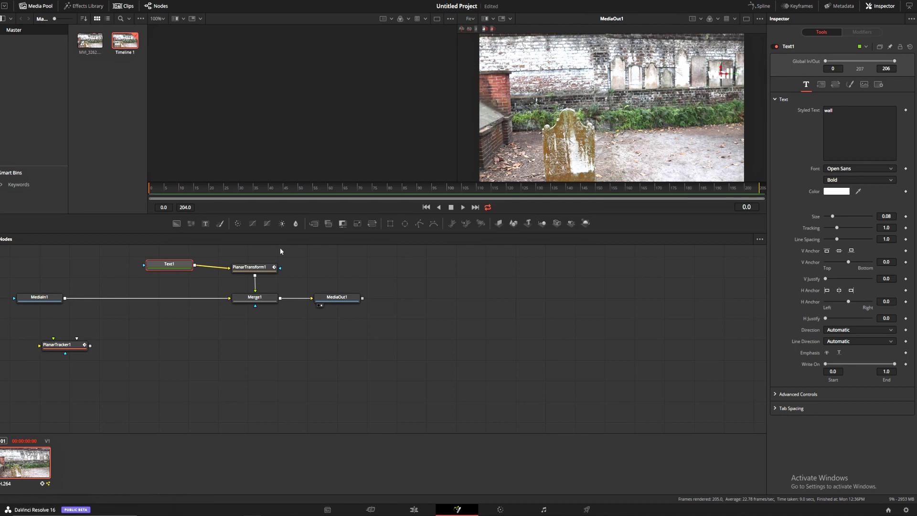
Play and scrub the composite to check the 'wall' track, ending on frame 0
key("space")
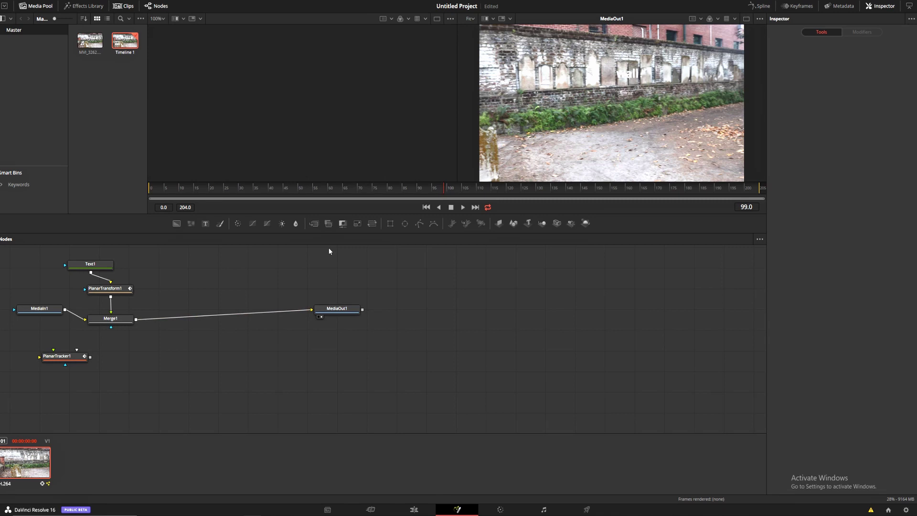
left_click_drag(467, 195, 353, 216)
left_click_drag(262, 222, 122, 207)
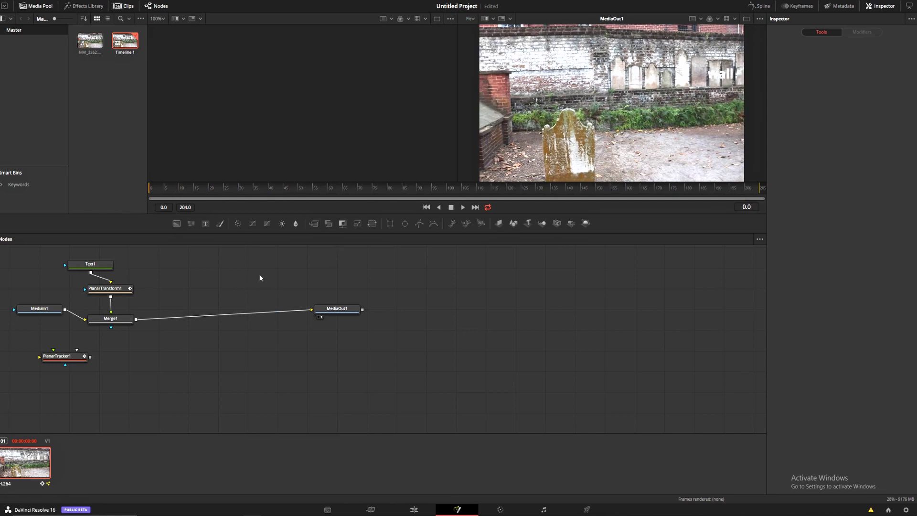
Add PlanarTracker2 between Merge1 and MediaOut1, set to Hybrid Point/Area
key("shift+space")
left_click(476, 334)
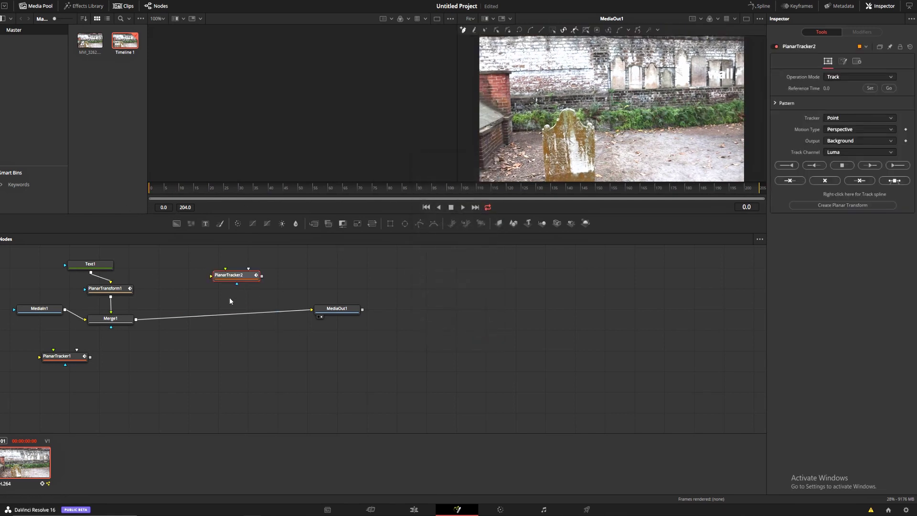
left_click_drag(233, 279, 219, 307)
left_click(845, 117)
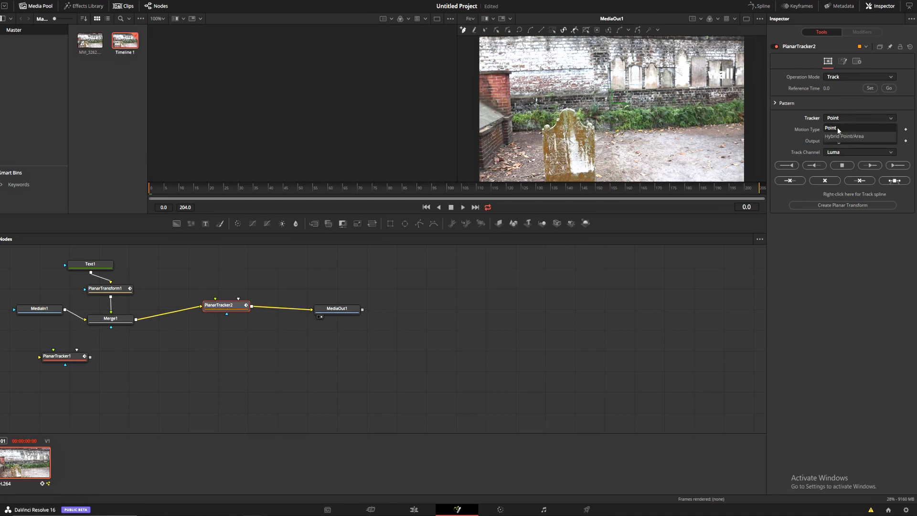
left_click(838, 127)
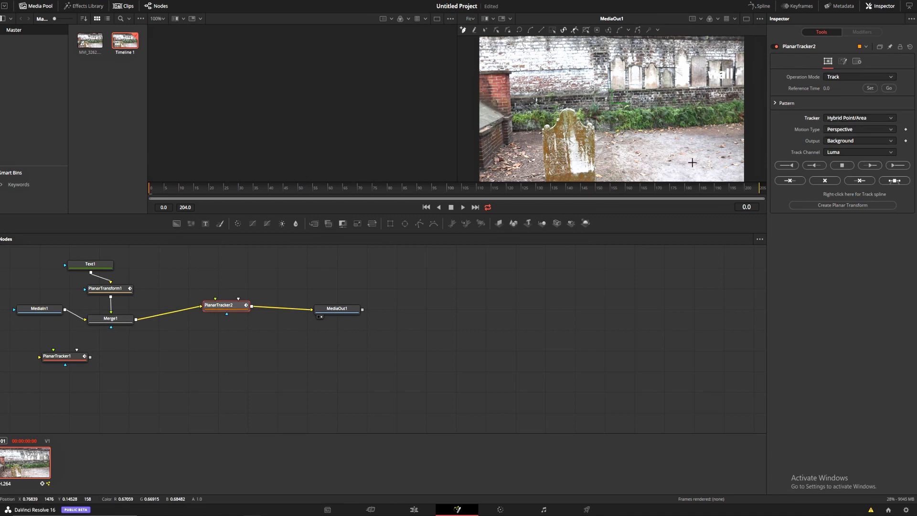
Outline a six-point region on the ground and track it to the end of the clip
left_click(669, 150)
left_click(666, 167)
left_click(718, 171)
left_click(729, 160)
left_click(728, 141)
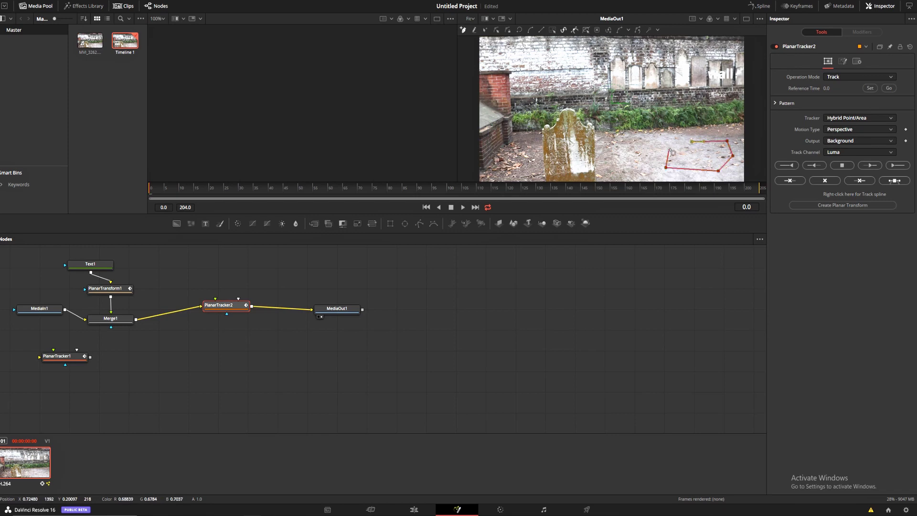
left_click(669, 150)
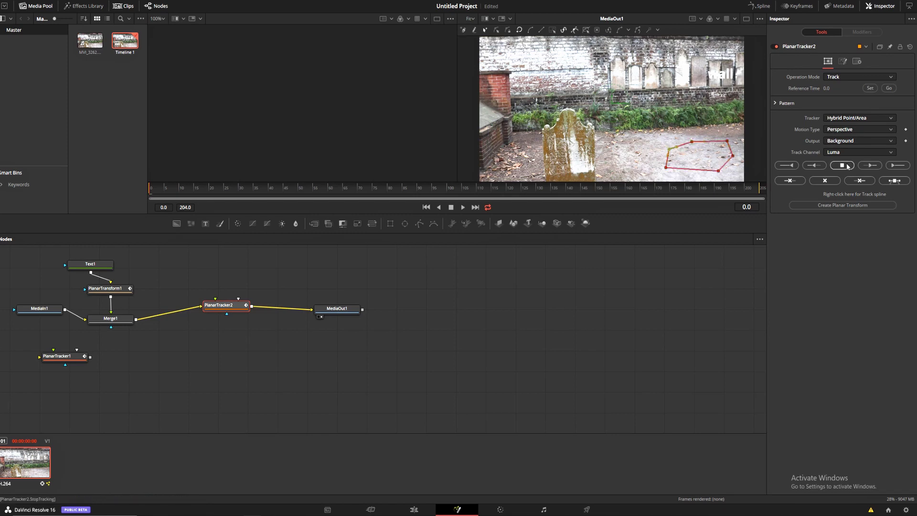
left_click(892, 167)
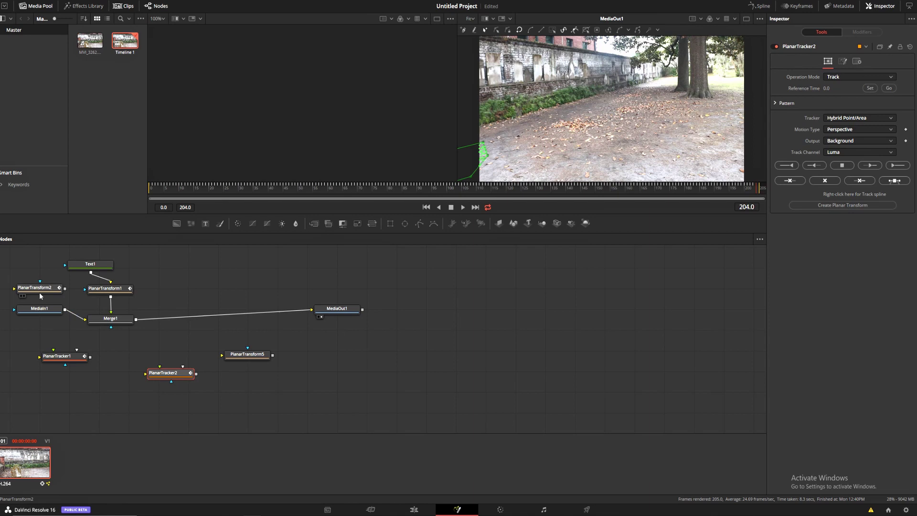
Add Text2 reading 'leaves' beside PlanarTransform2 and move it down onto the ground
left_click_drag(39, 294, 273, 287)
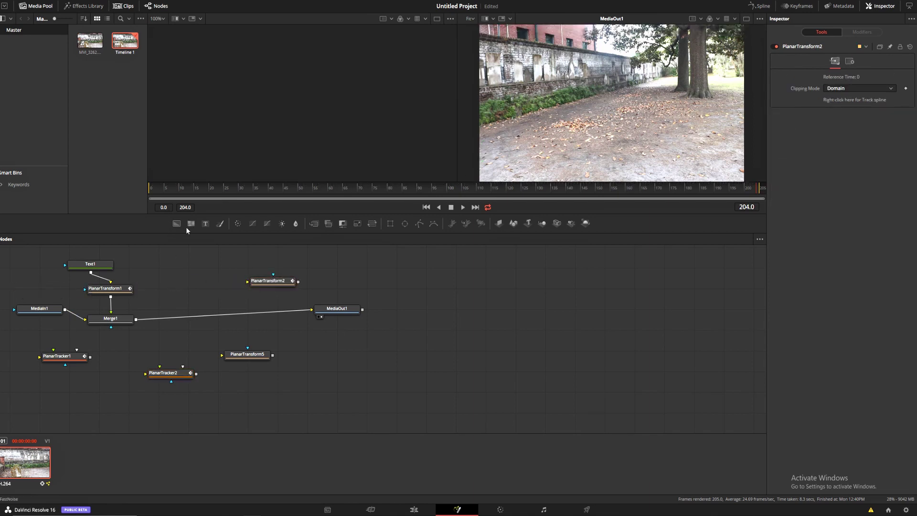
left_click(205, 224)
left_click_drag(193, 276, 246, 274)
left_click(859, 124)
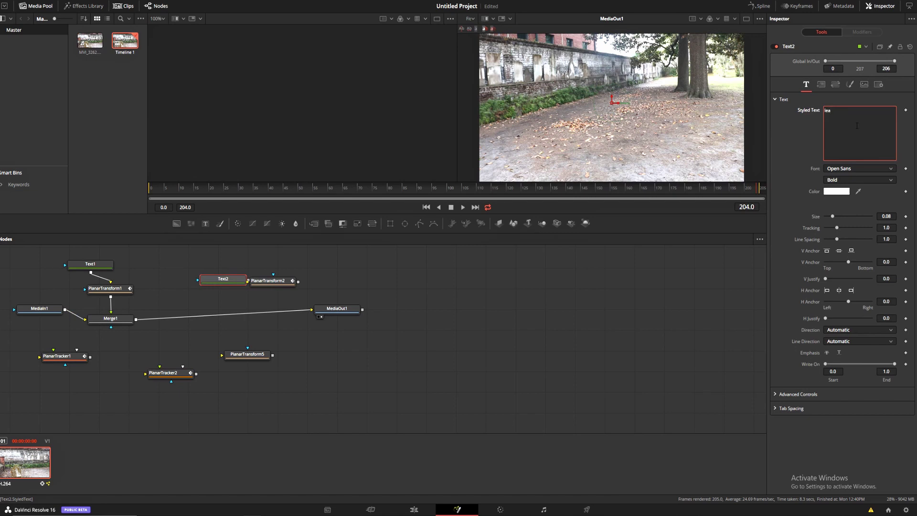
type("leaves")
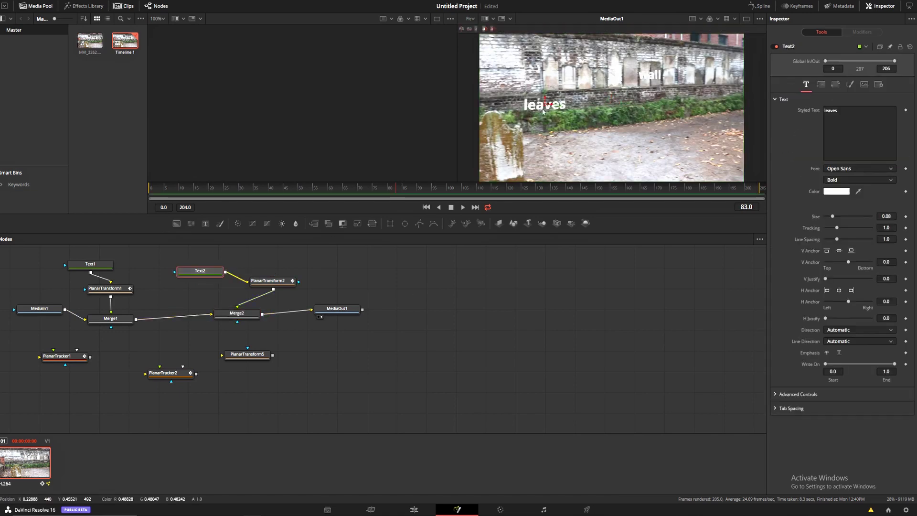
left_click_drag(559, 109, 690, 152)
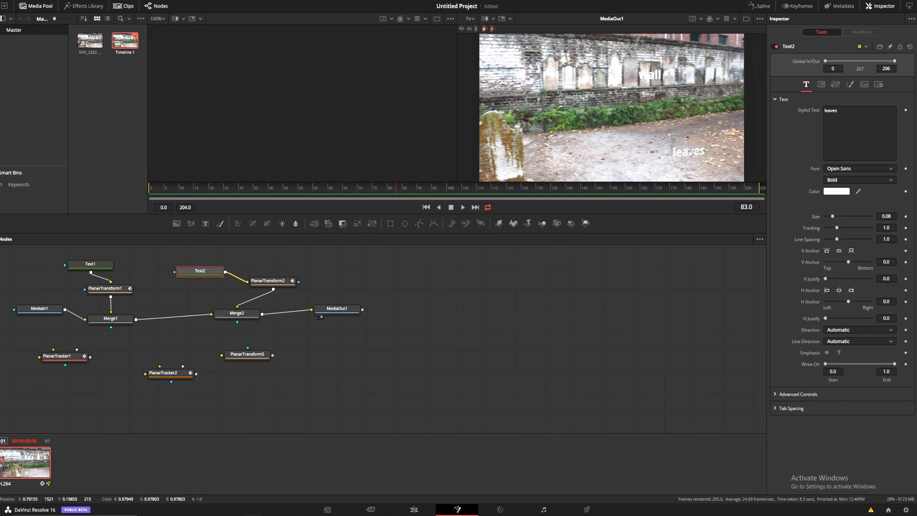
Rotate the 'leaves' characters to X 65.2 and Z -5.2, then replay from the first frame
left_click(835, 85)
left_click(780, 160)
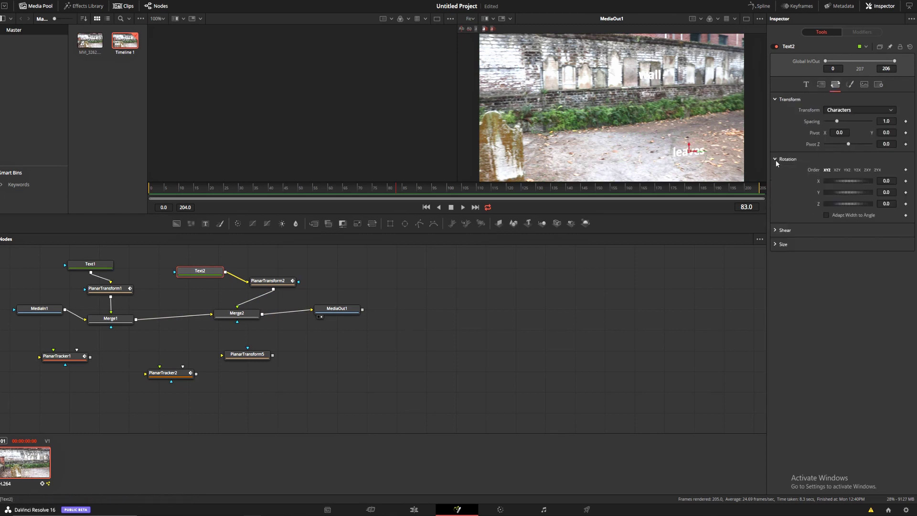
left_click_drag(848, 180, 854, 180)
key("Home")
key("space")
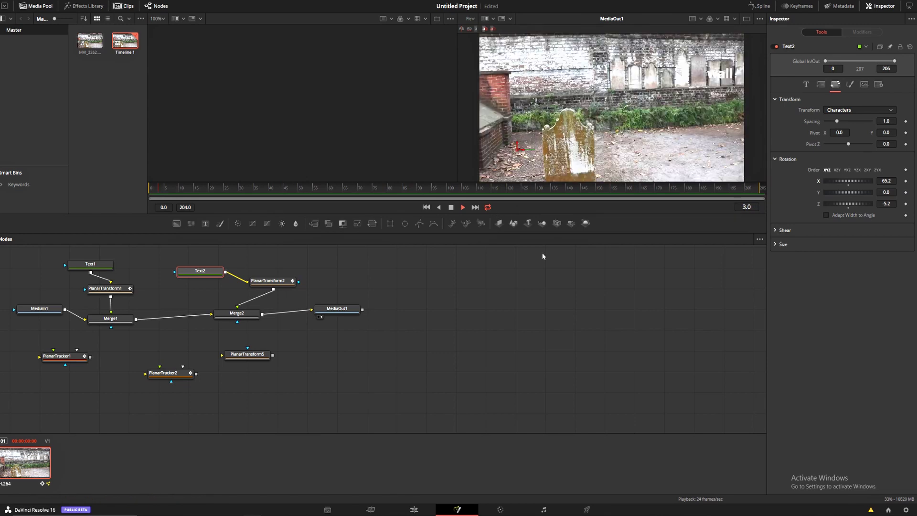
Stop playback at frame 37 and bring back Text1's 'wall' settings for editing
key("space")
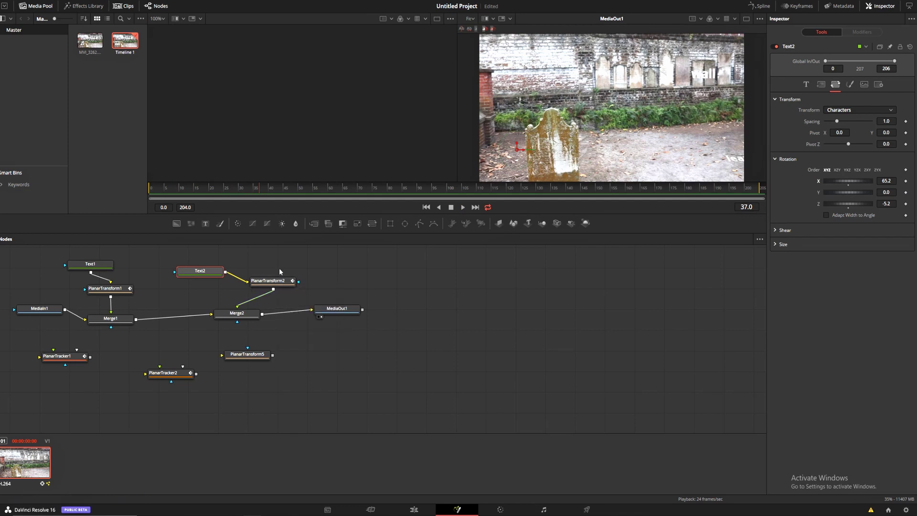
key("ctrl+z")
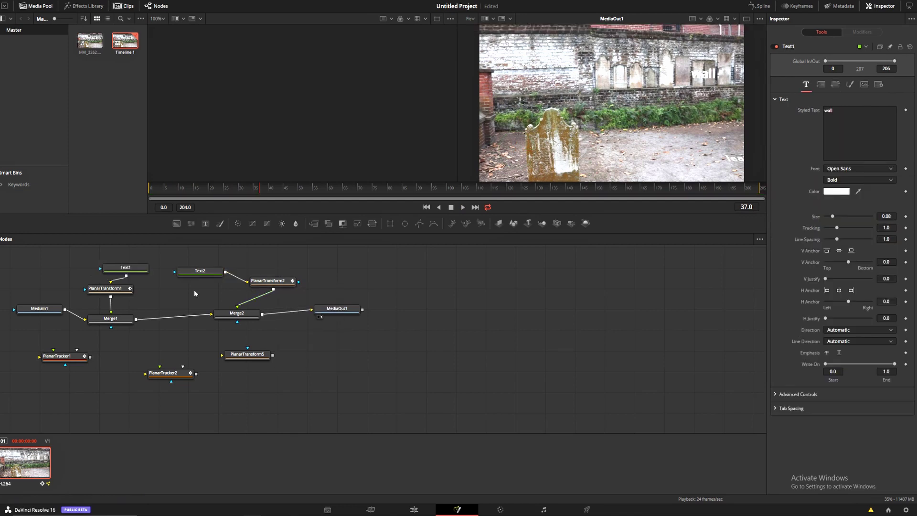